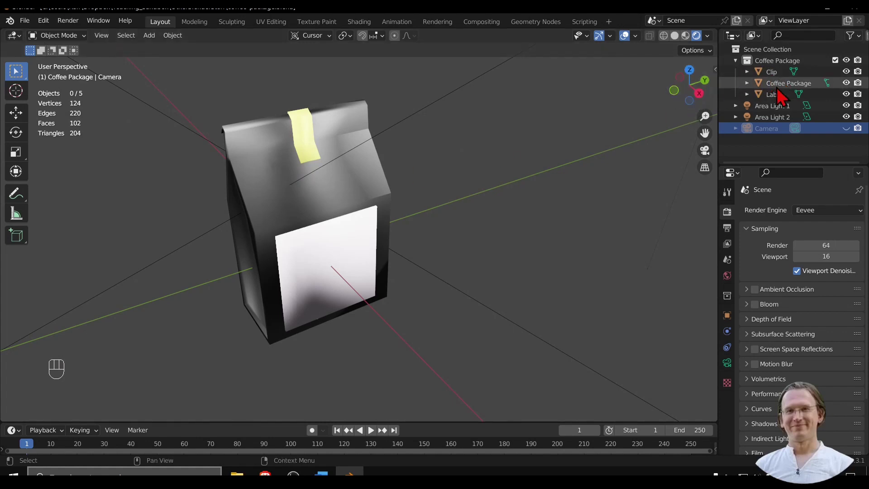
Step: Expand Clip in the Outliner to show its nested Clip mesh and material
left_click(747, 71)
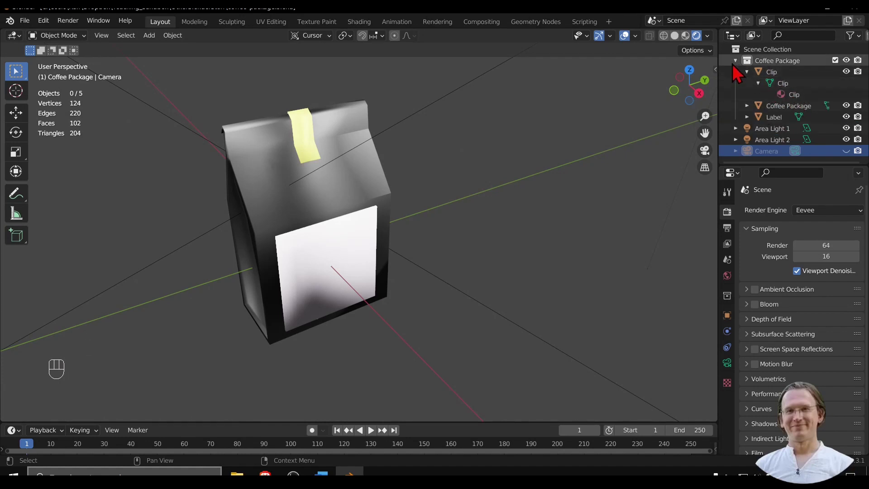
left_click(25, 20)
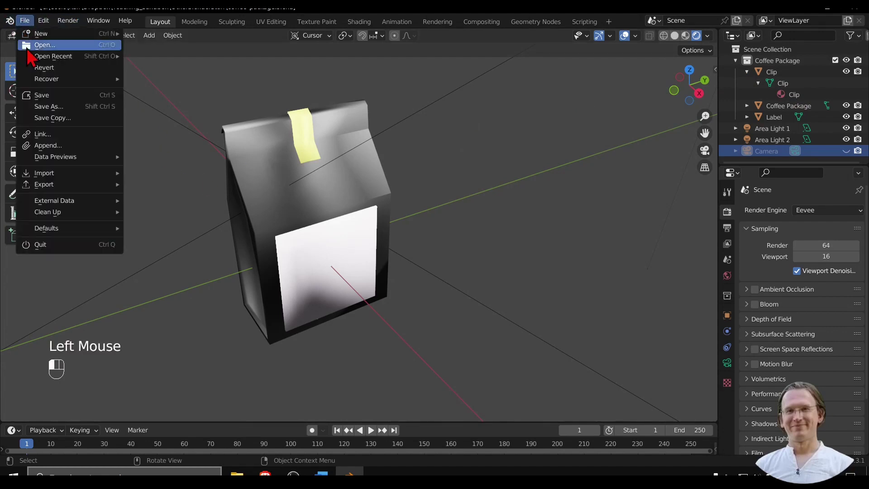
left_click(48, 107)
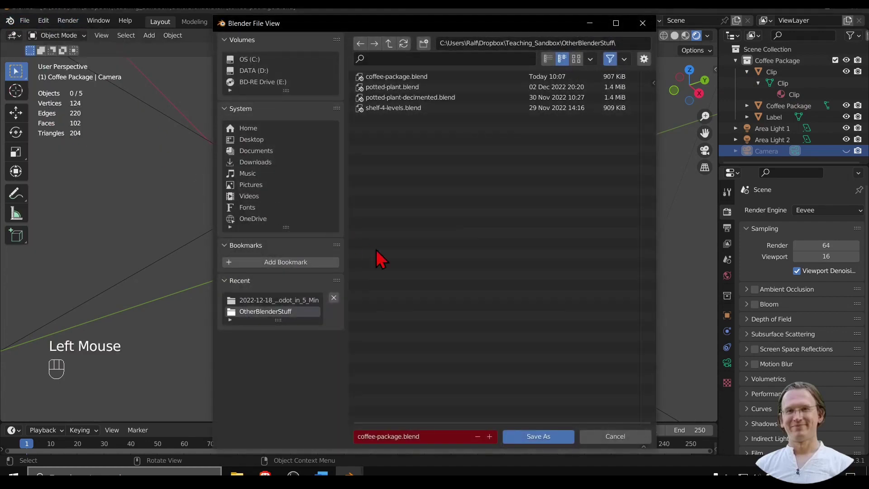
left_click(426, 436)
left_click(427, 436)
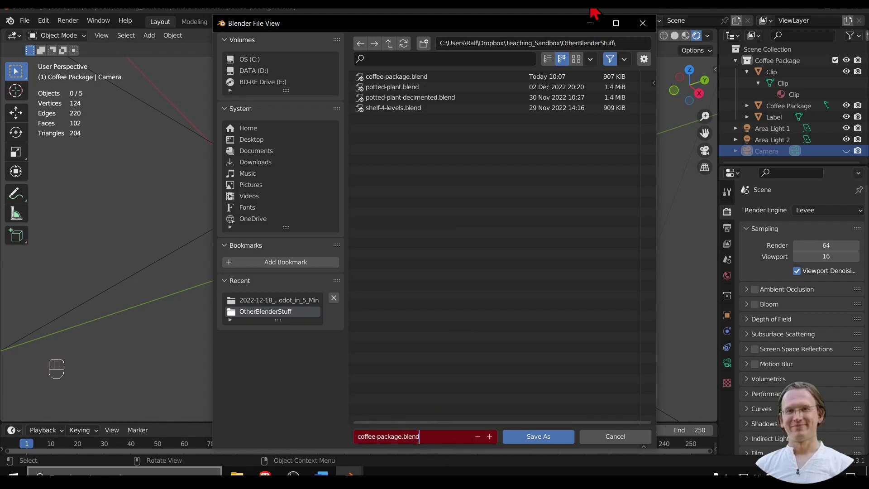
left_click(644, 58)
left_click(644, 58)
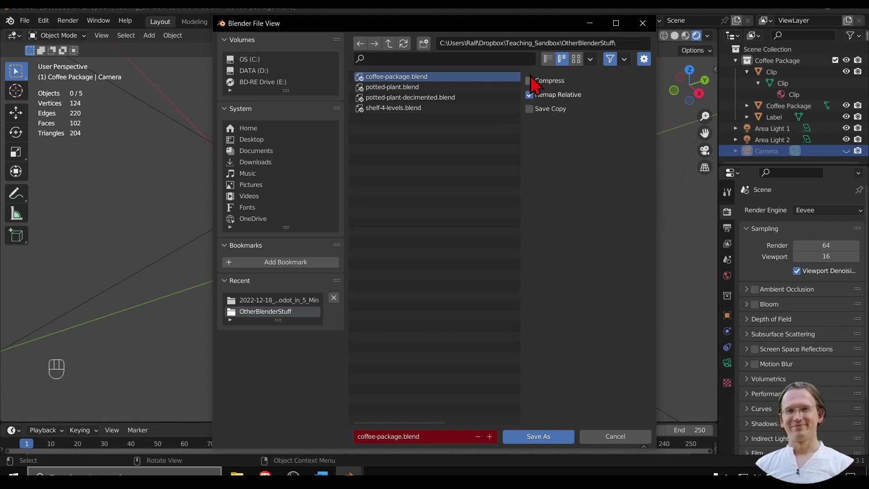
left_click(627, 439)
left_click(26, 22)
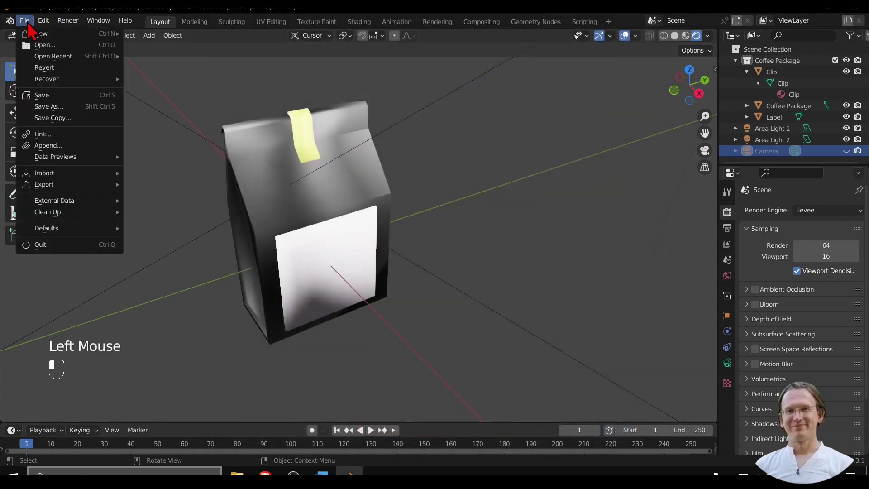
Step: Start a glTF 2.0 export from the File > Export menu, proposing coffee-package.glb
mouse_move(61, 186)
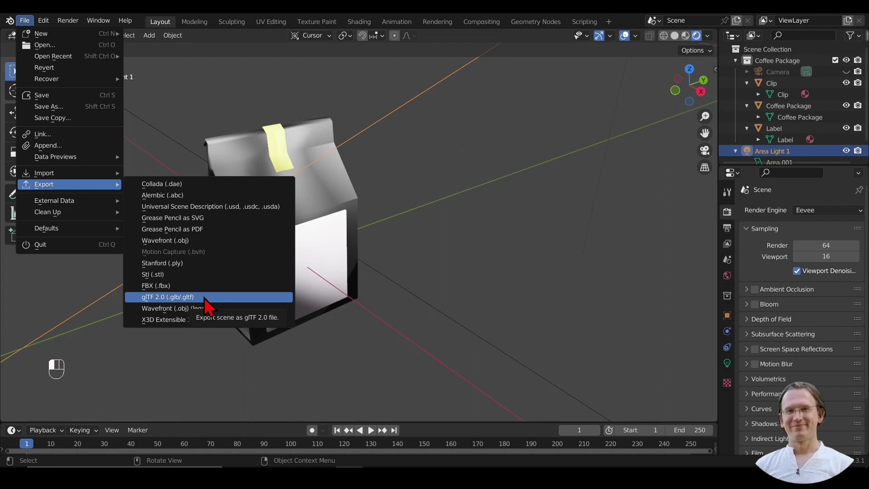
left_click(205, 298)
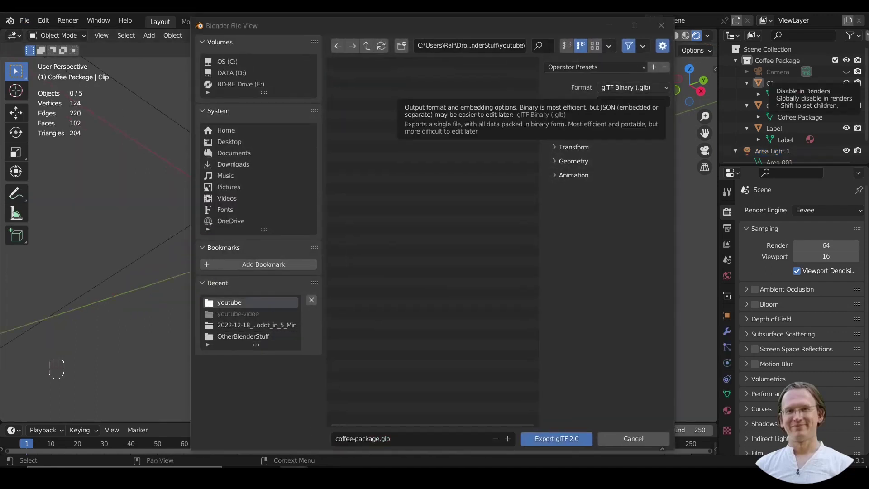
Step: Keep the format as glTF Binary (.glb) and export the scene as coffee-package.glb
left_click(462, 27)
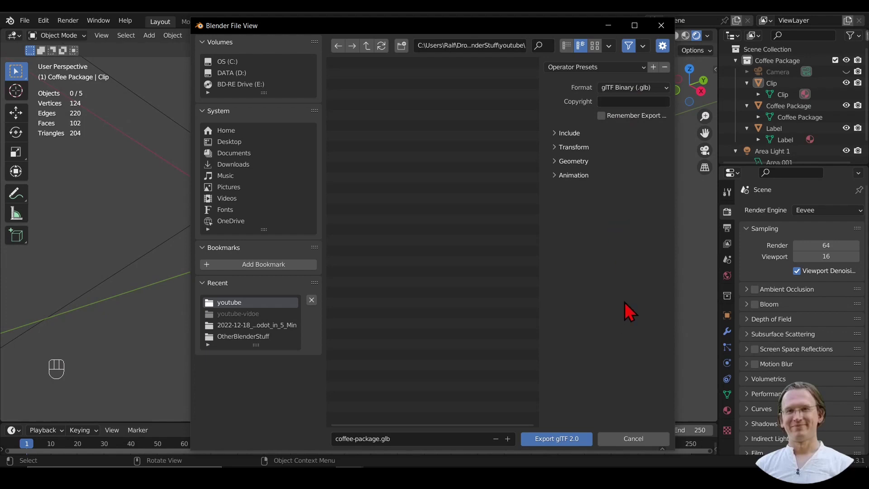
left_click(625, 89)
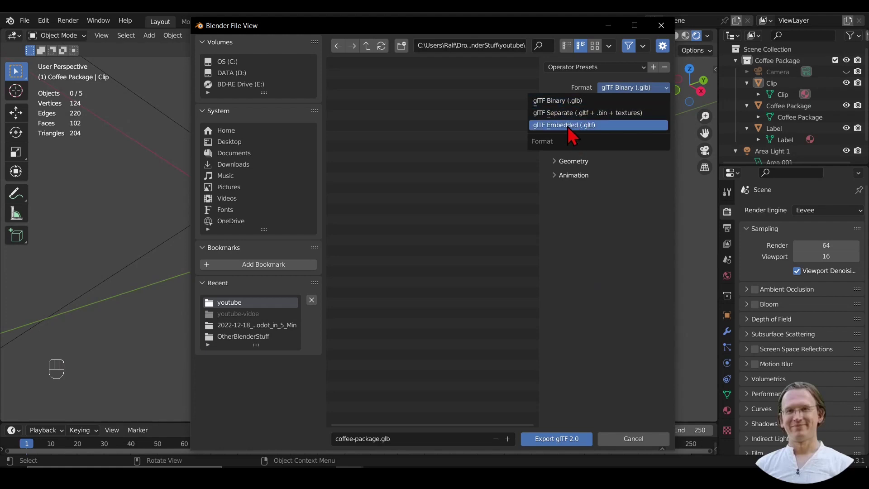
left_click(564, 104)
left_click(615, 88)
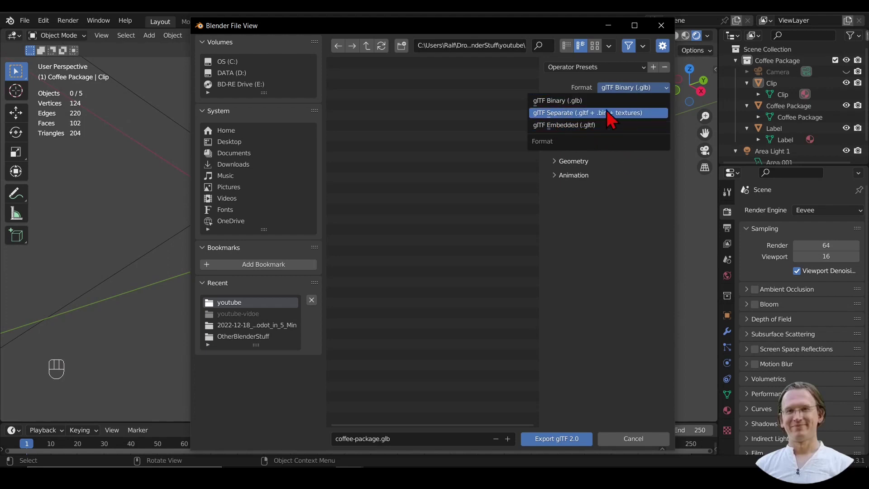
left_click(609, 91)
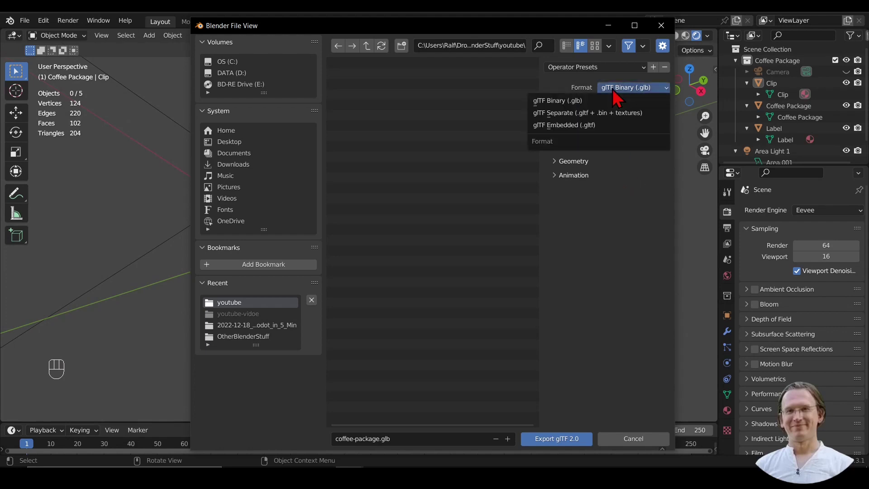
left_click(587, 99)
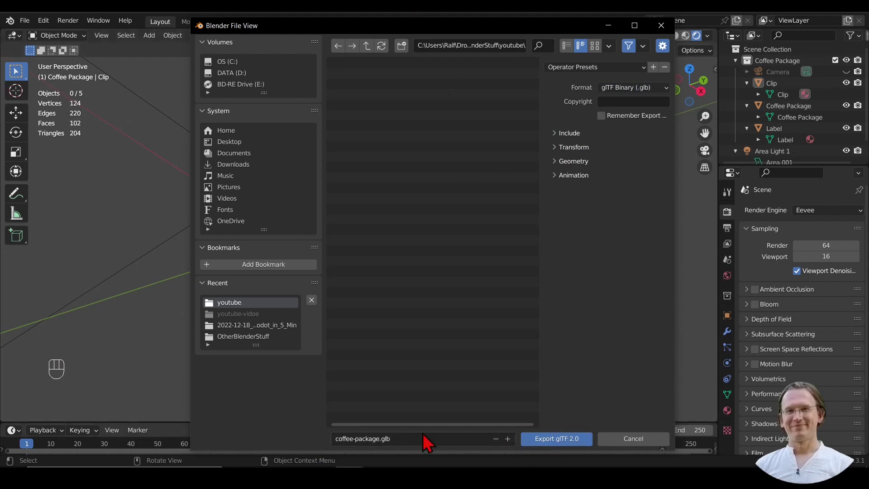
left_click(537, 439)
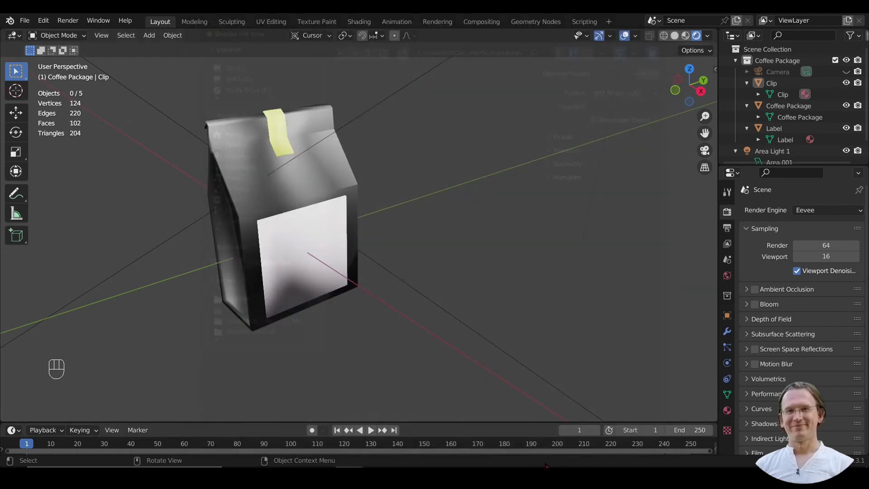
Step: Open the Save As browser and cancel it without saving
left_click(25, 21)
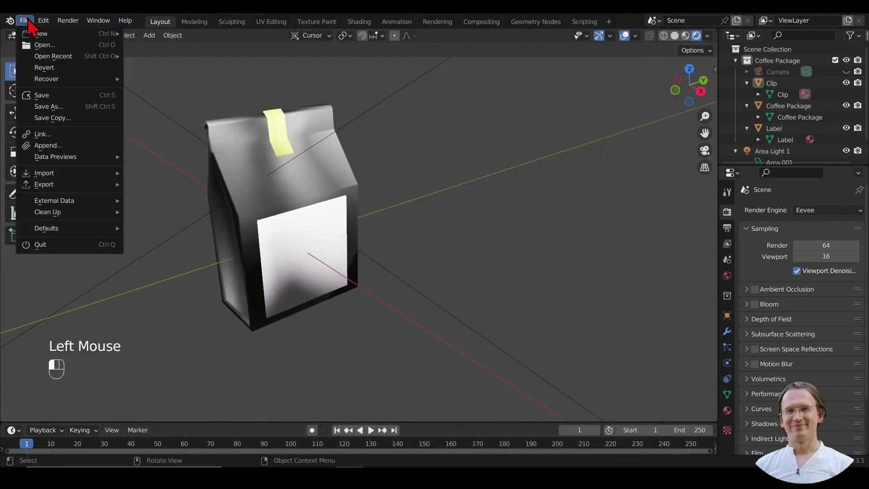
left_click(58, 109)
left_click(643, 438)
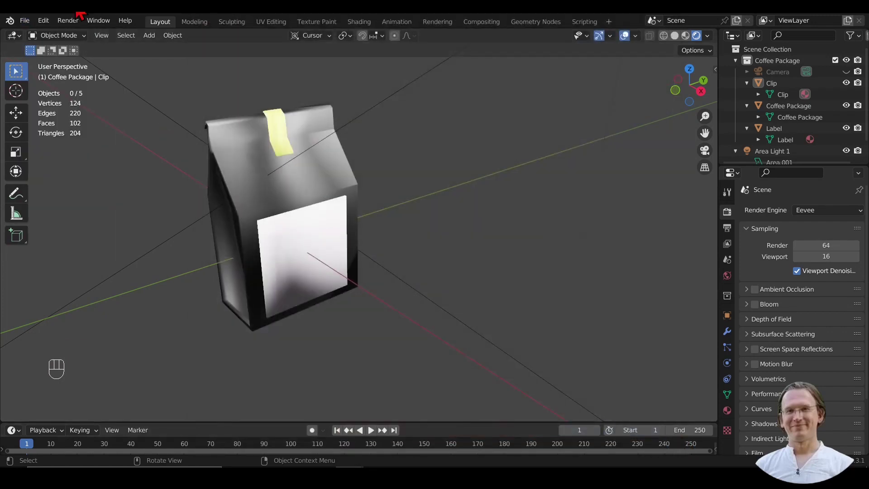
Step: Export the scene again in glTF Embedded (.gltf) format as coffee-package.gltf
left_click(25, 21)
mouse_move(62, 185)
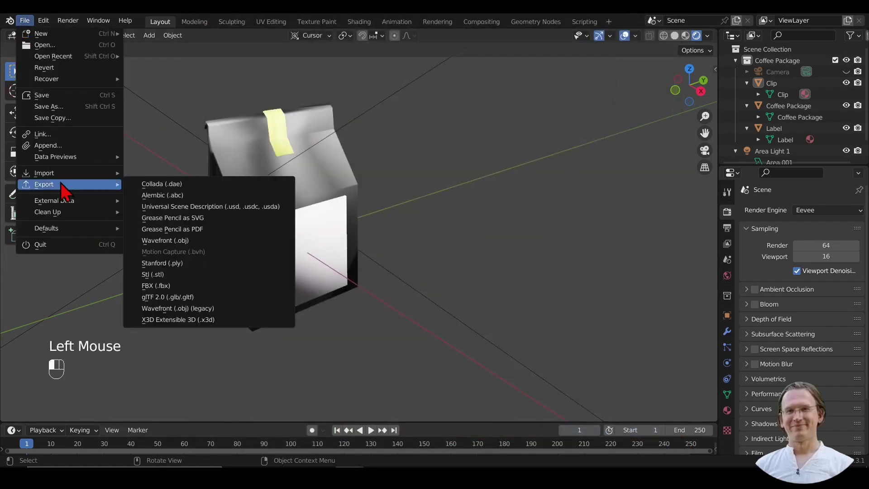
left_click(208, 297)
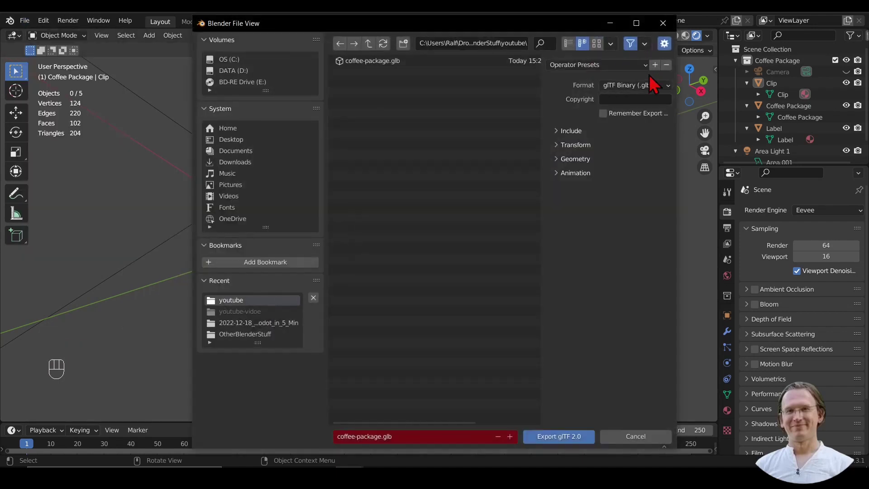
left_click(647, 85)
left_click(607, 123)
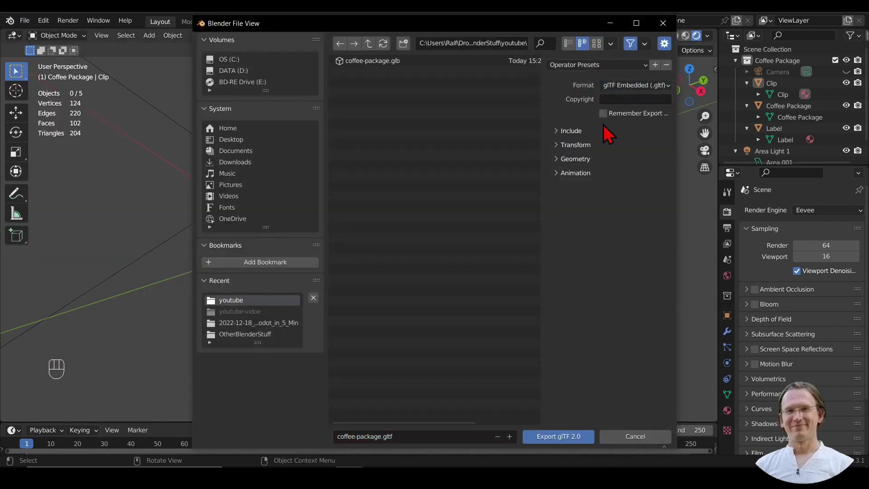
left_click(566, 437)
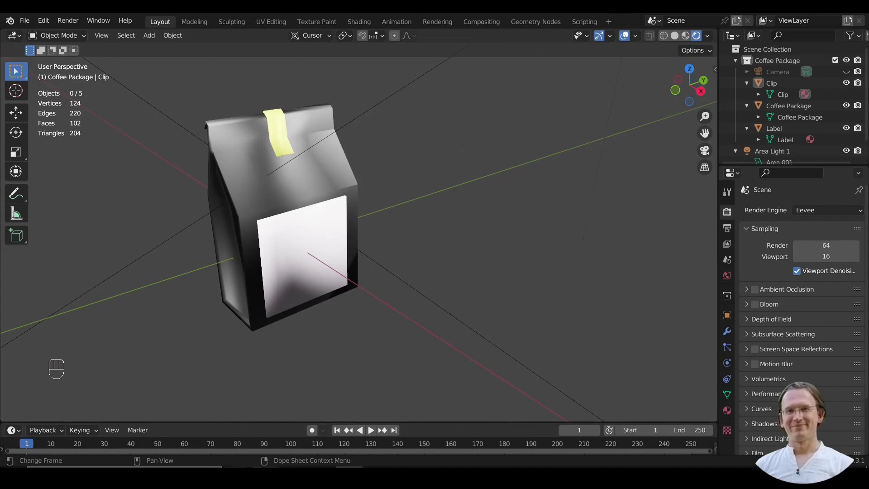
key("alt+Tab")
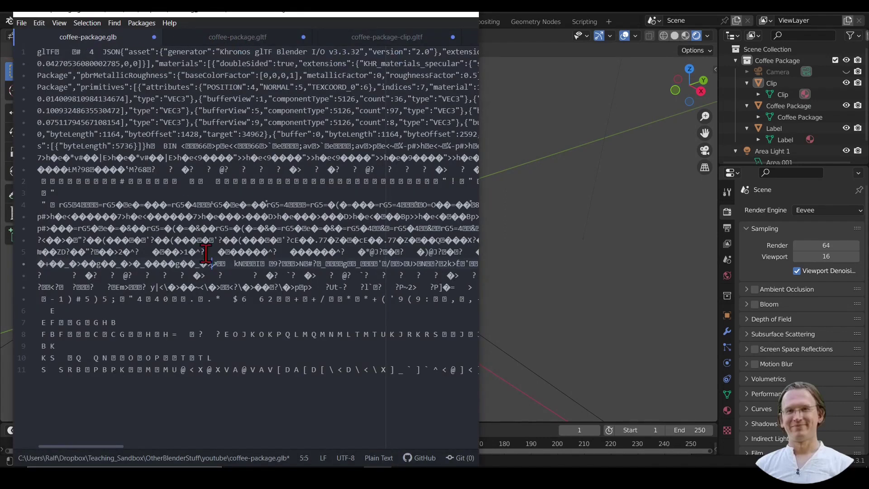
Step: Review the scenes, nodes and Main Package/Label materials in coffee-package.gltf, then return to Blender
left_click_drag(38, 123, 59, 311)
left_click(232, 36)
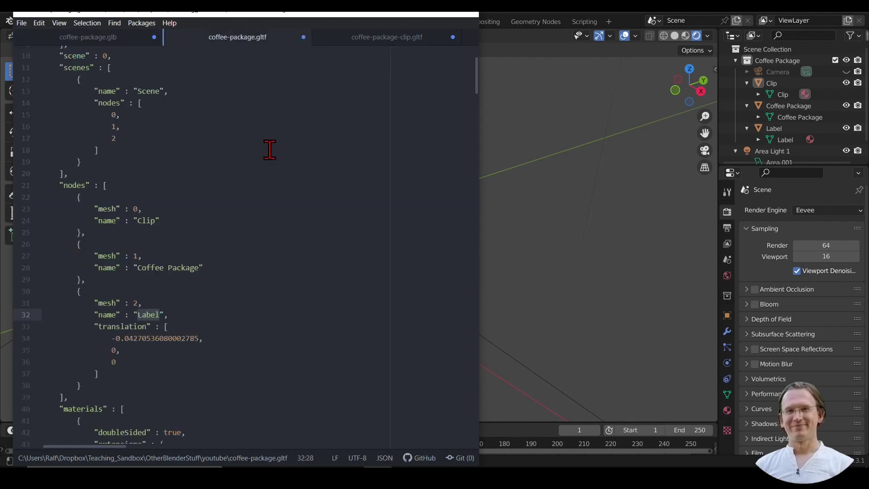
left_click_drag(82, 61, 188, 343)
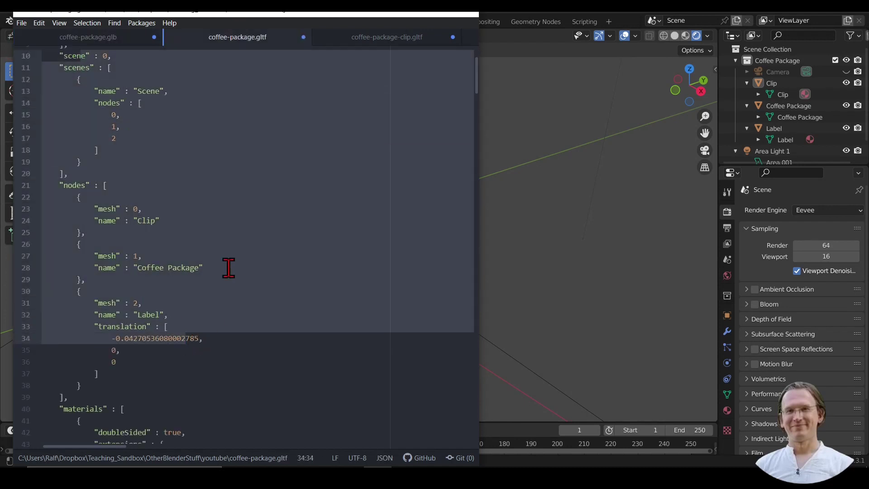
scroll(227, 267, "down", 10)
left_click_drag(104, 90, 212, 385)
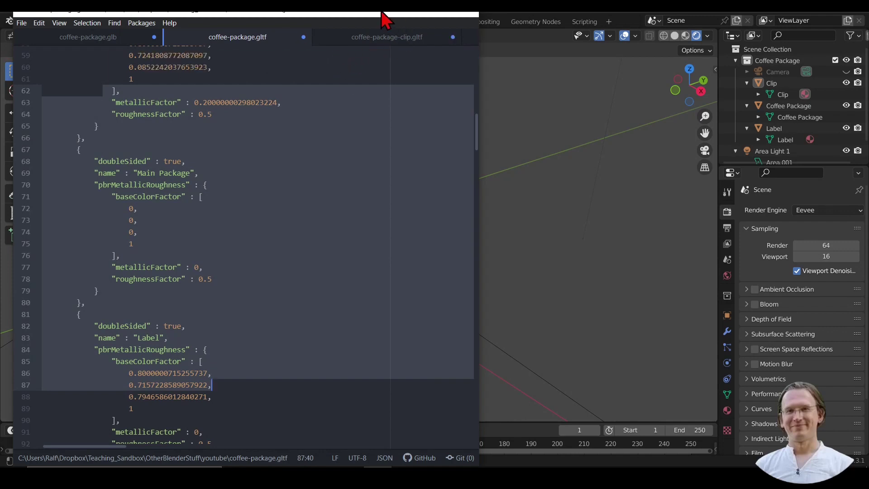
left_click(557, 145)
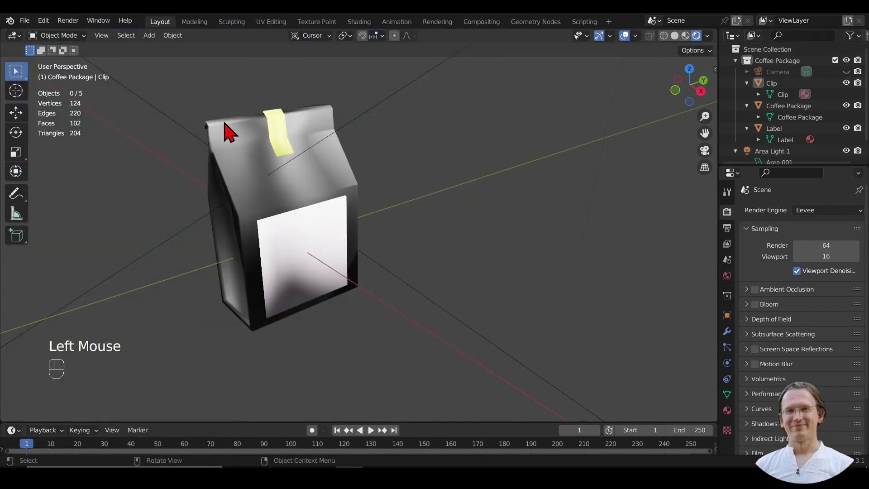
Step: Select Clip and export it alone, with Selected Objects ticked, as coffee-package_clip.gltf
left_click(277, 132)
left_click(24, 20)
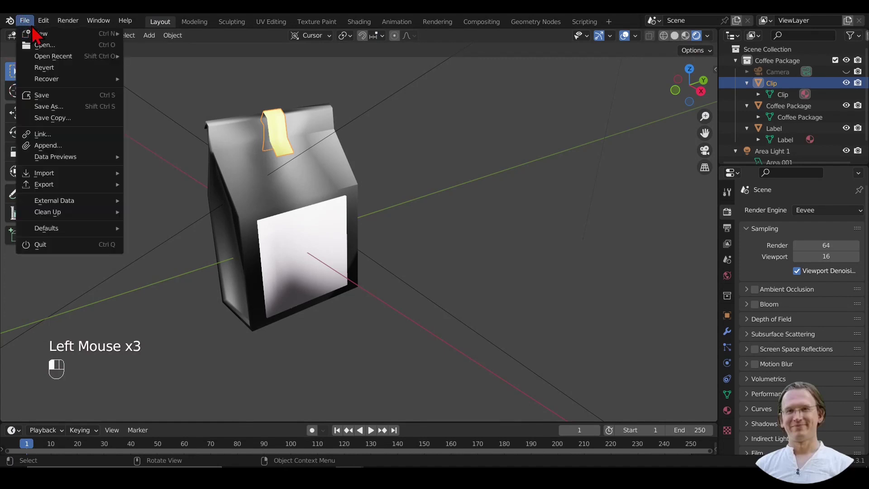
mouse_move(95, 186)
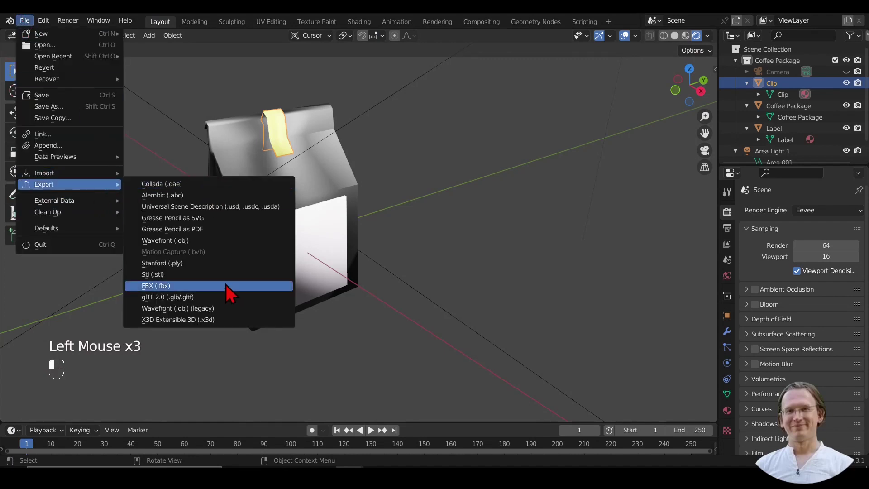
left_click(220, 300)
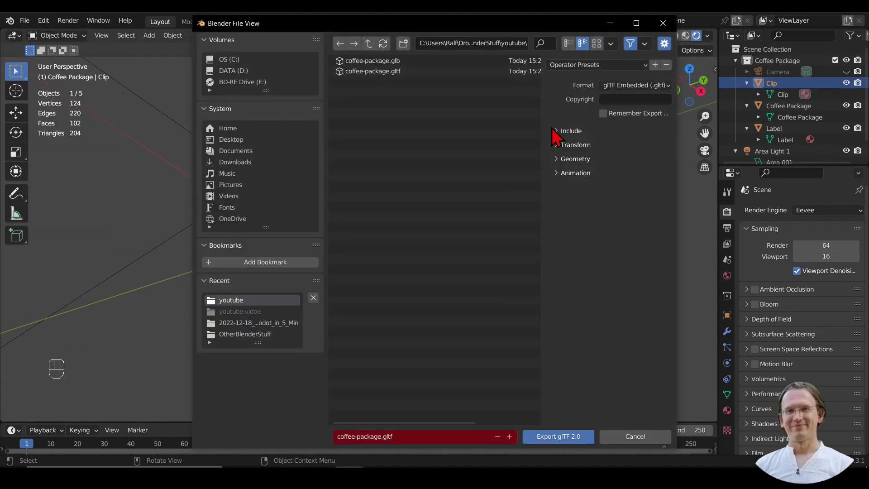
left_click(556, 131)
left_click(602, 148)
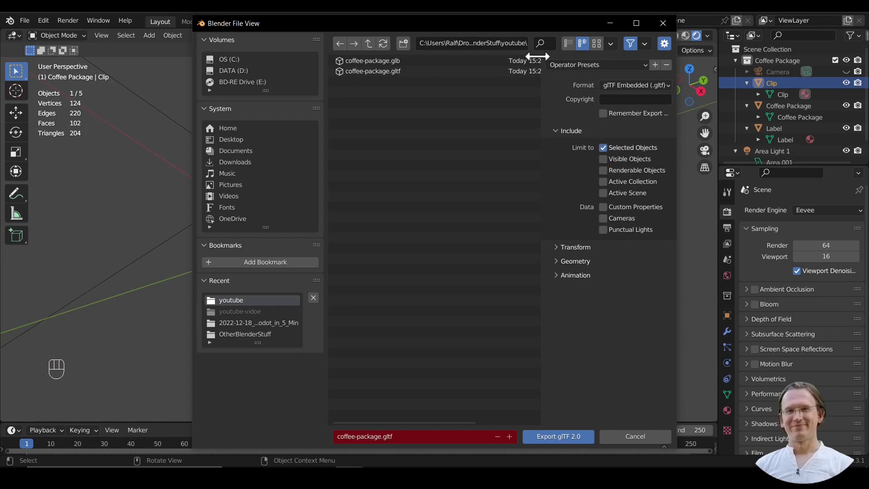
left_click_drag(515, 26, 476, 19)
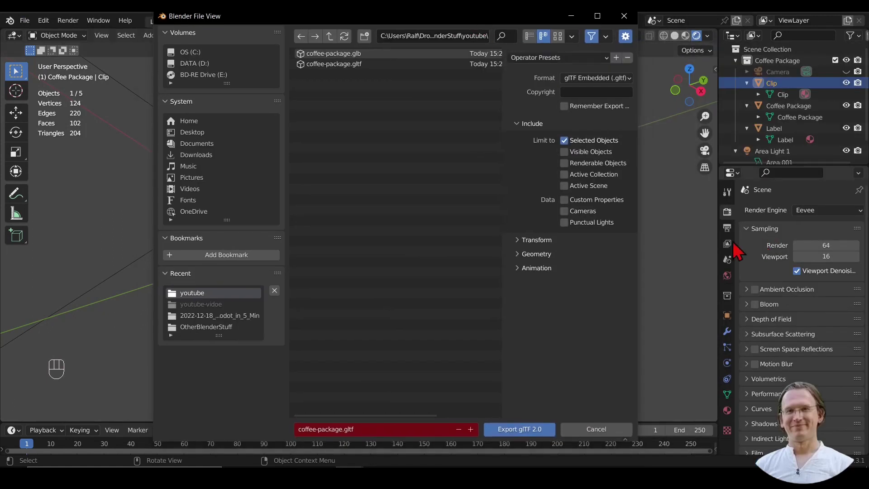
left_click(343, 429)
left_click(342, 428)
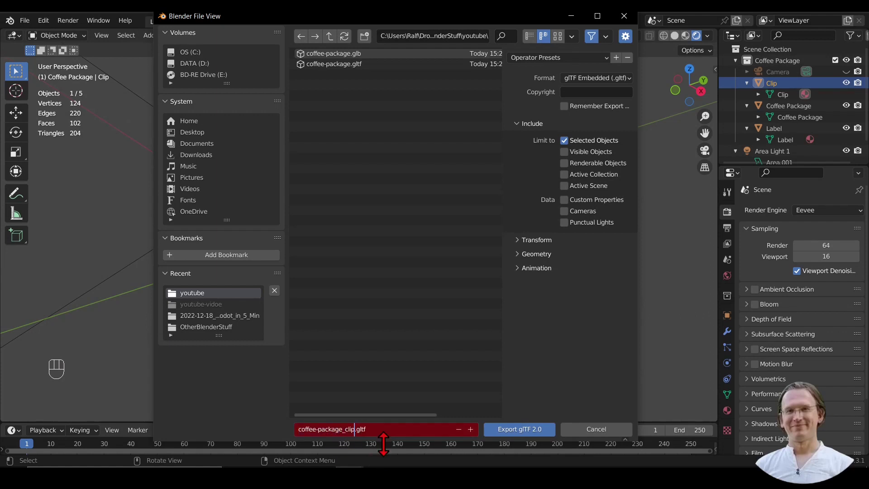
left_click(520, 430)
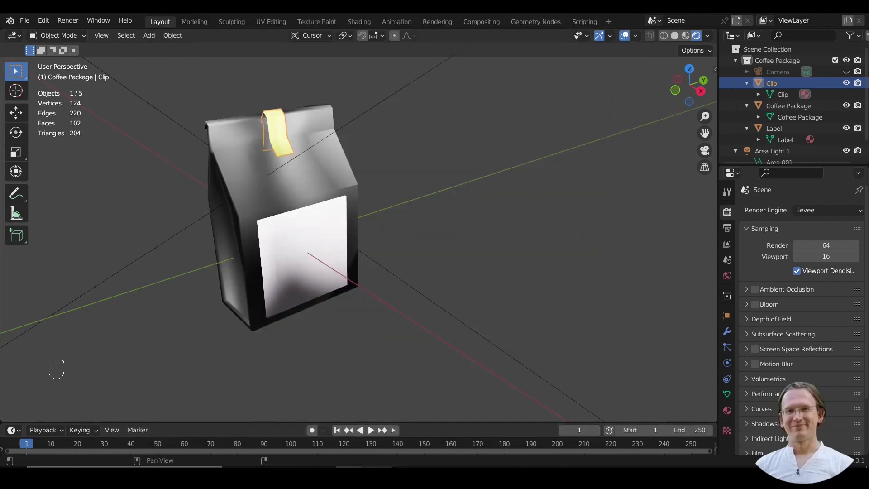
key("alt+Tab")
Step: Confirm the nodes and scenes arrays of coffee-package-clip.gltf hold only the Clip node, then minimize Atom
left_click(384, 39)
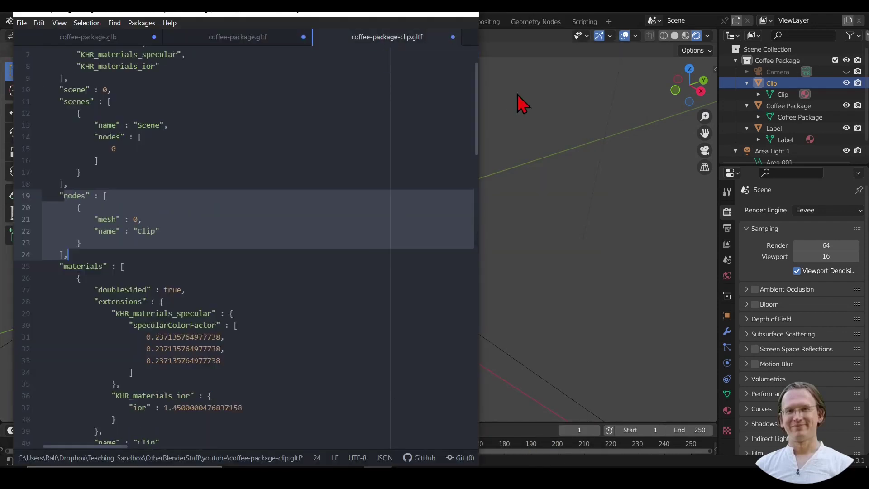
left_click(95, 229)
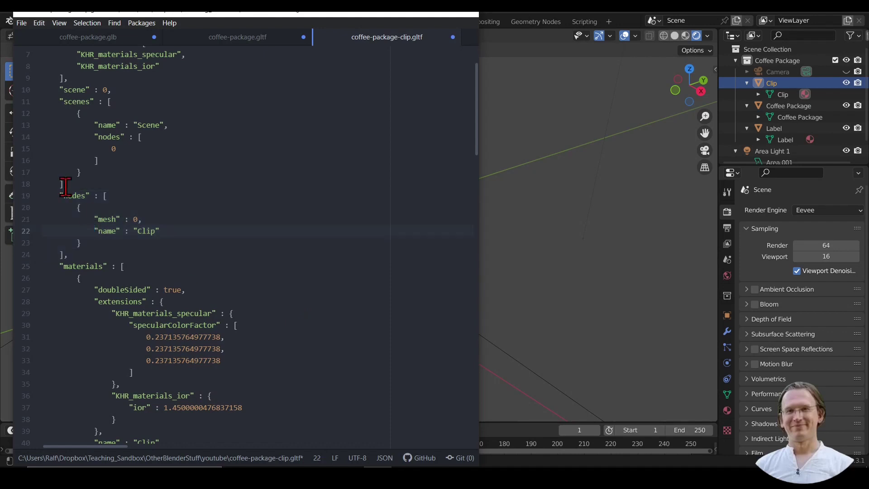
left_click_drag(68, 194, 136, 252)
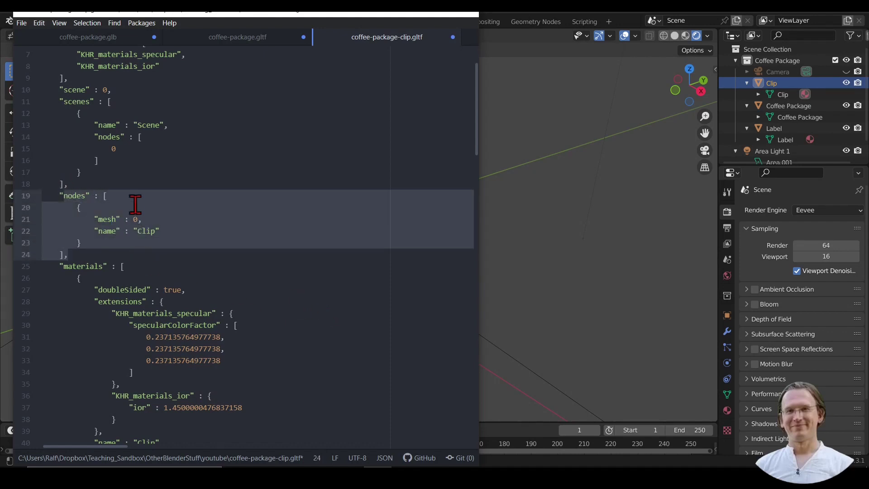
left_click_drag(79, 104, 108, 171)
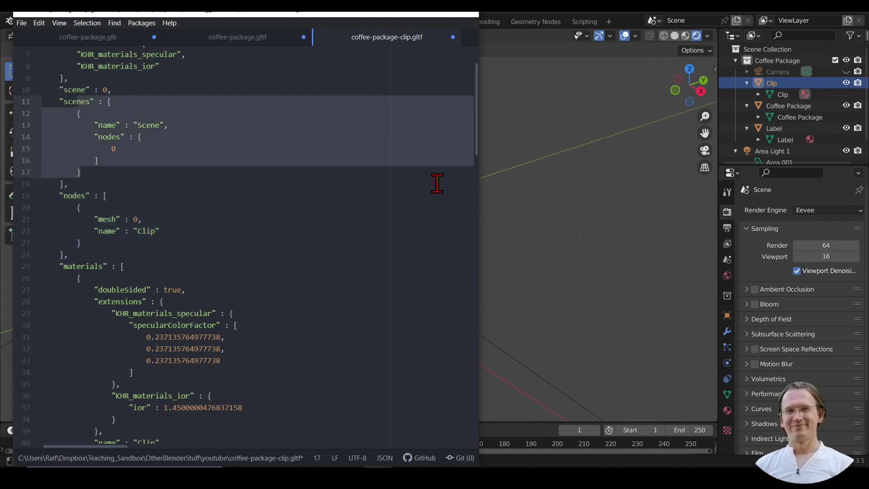
left_click(423, 15)
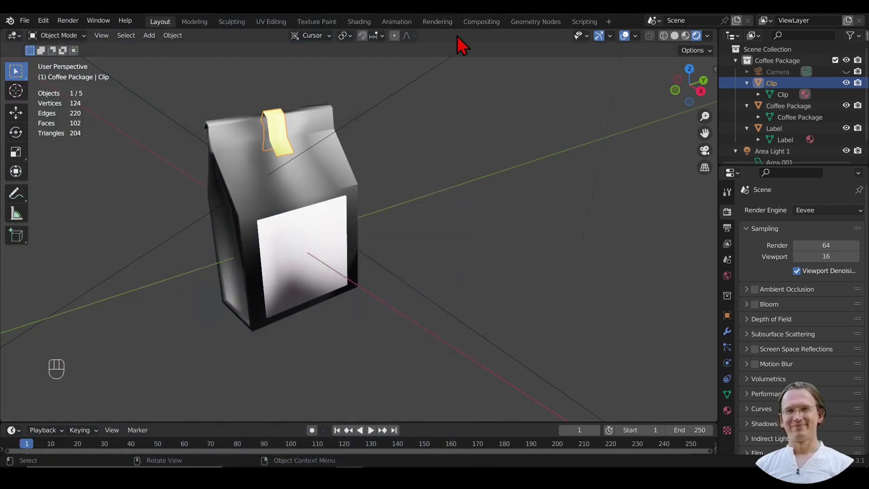
Step: Reopen the glTF export dialog and inspect its Include, Geometry, Mesh and Animation options
left_click(24, 20)
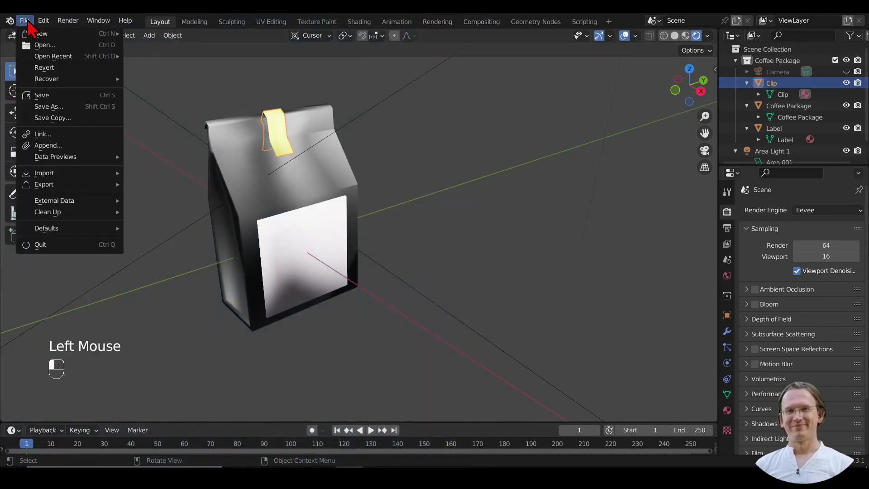
mouse_move(85, 185)
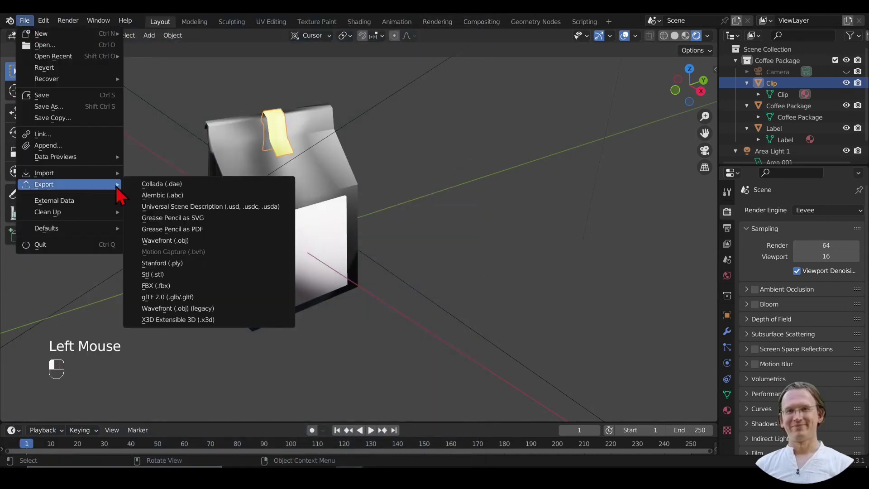
left_click(211, 297)
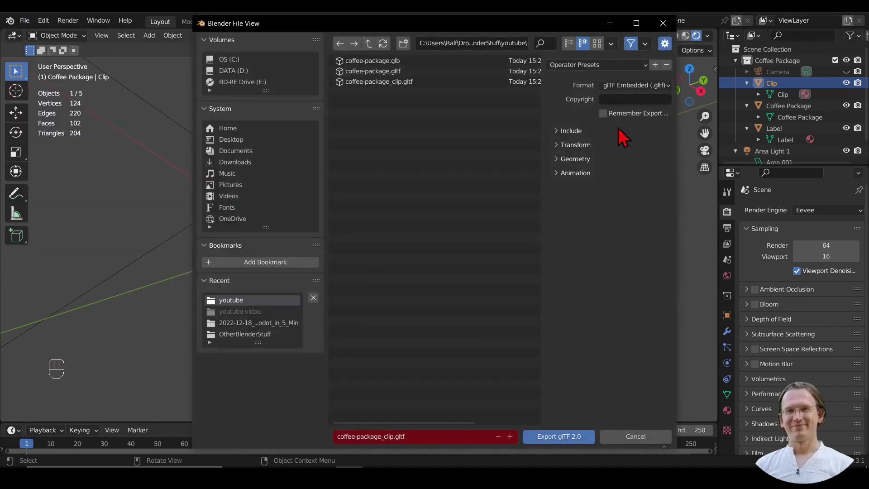
left_click(555, 131)
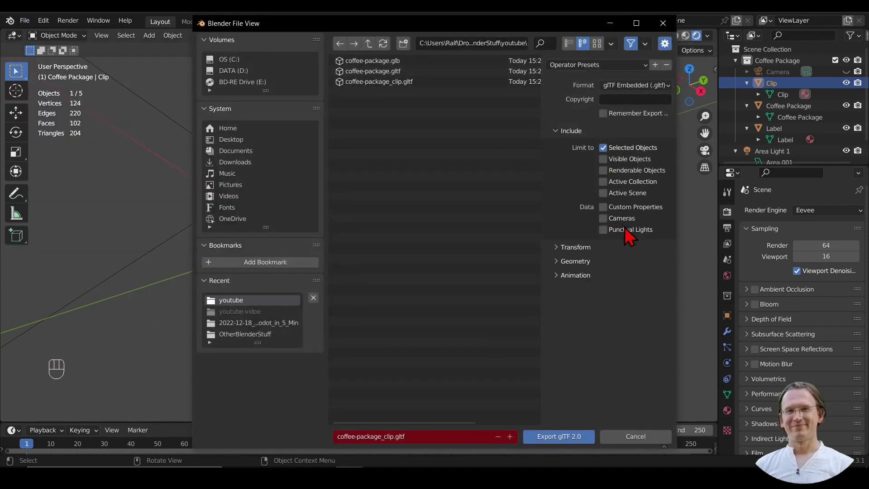
left_click(604, 218)
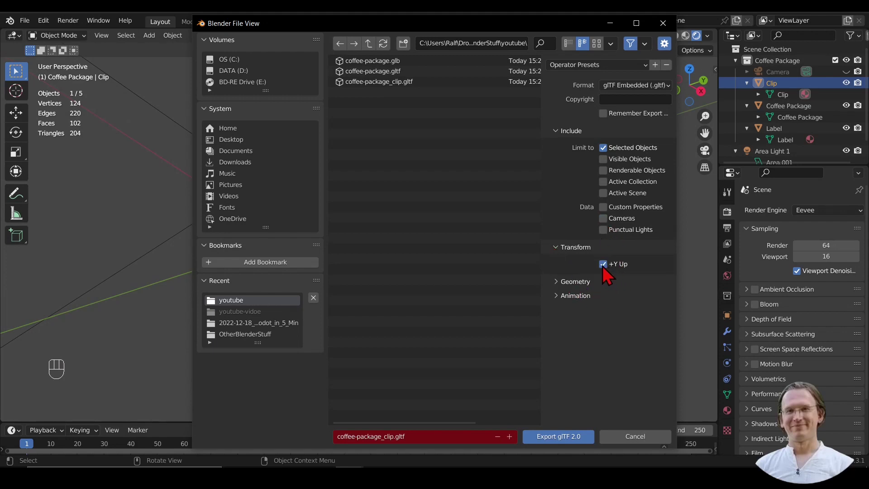
left_click(556, 281)
left_click(557, 295)
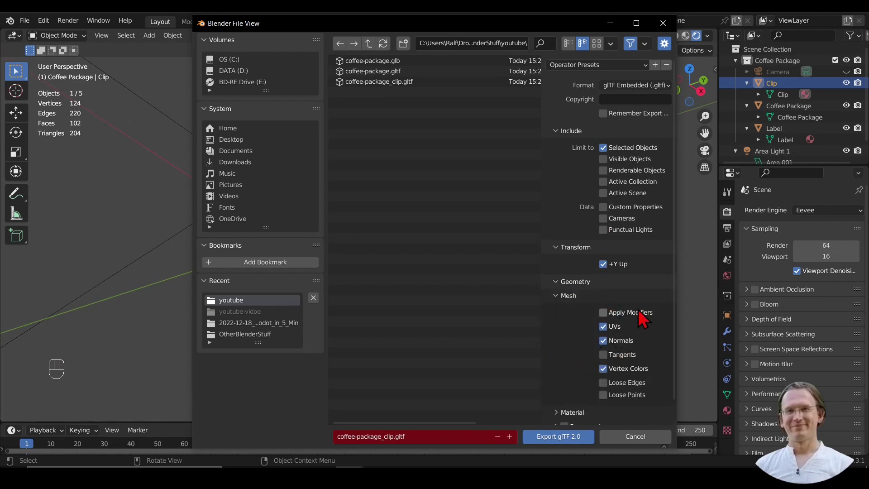
left_click(556, 296)
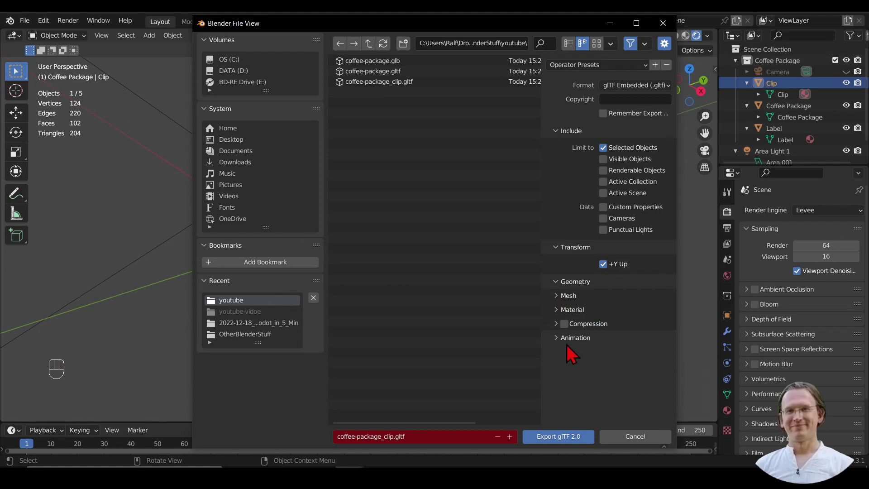
left_click(555, 337)
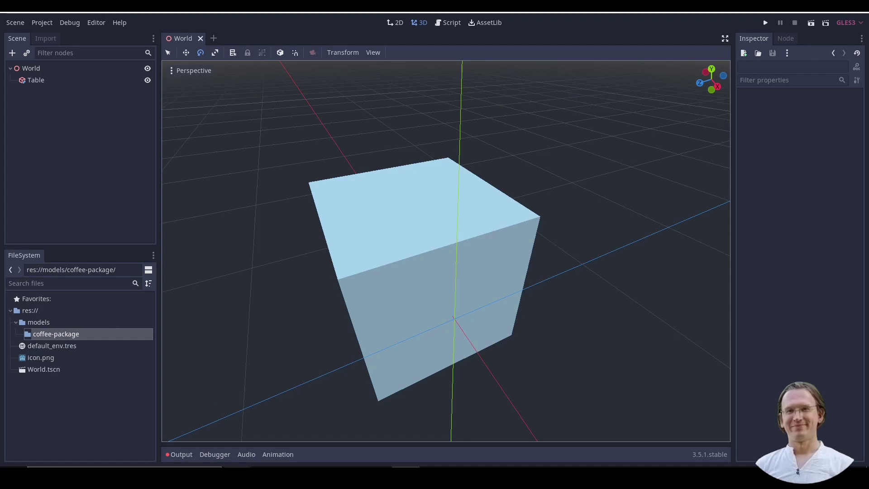
Step: Drag coffee-package.gltf from Explorer into Godot's models/coffee-package folder and select the imported file
mouse_move(265, 434)
left_click(296, 432)
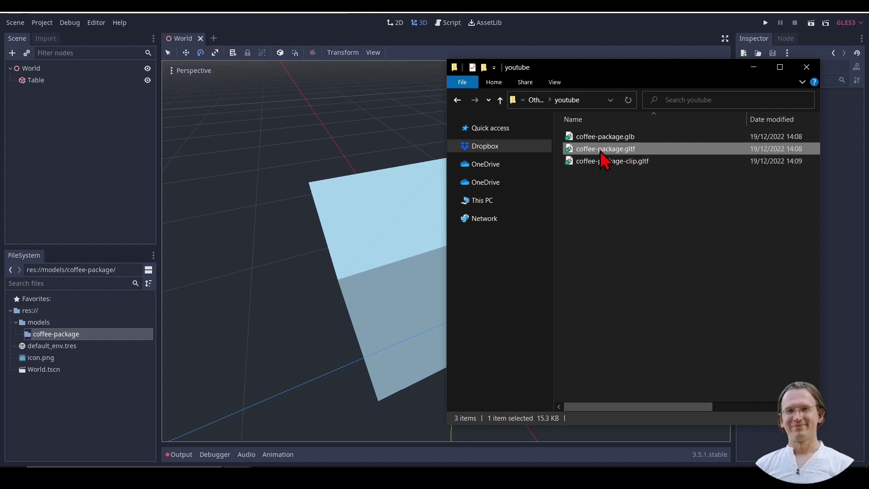
left_click_drag(602, 152, 76, 341)
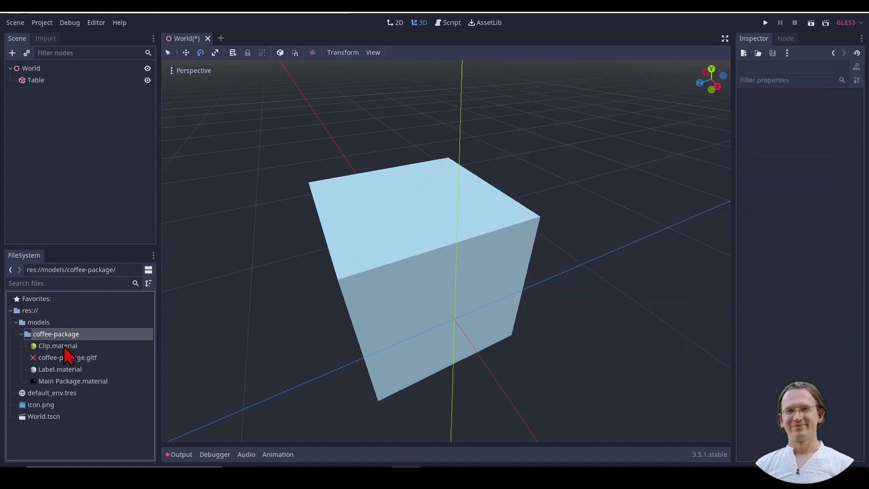
left_click(66, 346)
left_click(76, 358)
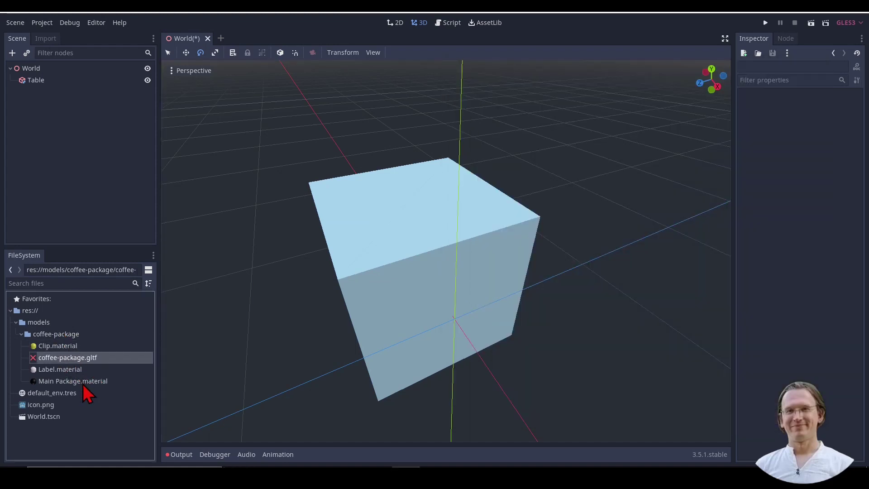
Step: Create a New Inherited scene from coffee-package.gltf and save it as coffee-package.tscn
mouse_move(69, 359)
left_mouse_down()
mouse_move(131, 357)
mouse_move(427, 134)
mouse_move(36, 64)
mouse_move(46, 84)
mouse_move(36, 82)
mouse_move(40, 86)
mouse_move(37, 73)
mouse_move(53, 362)
mouse_move(68, 367)
left_mouse_up()
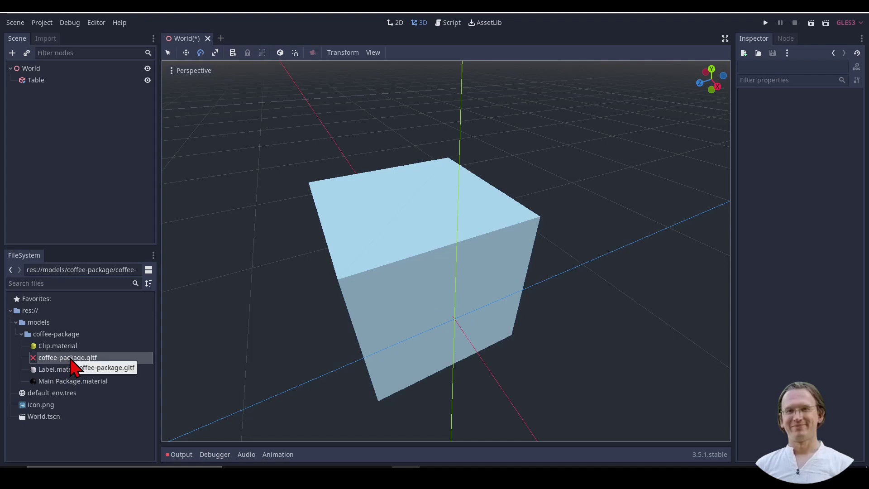
double_click(72, 367)
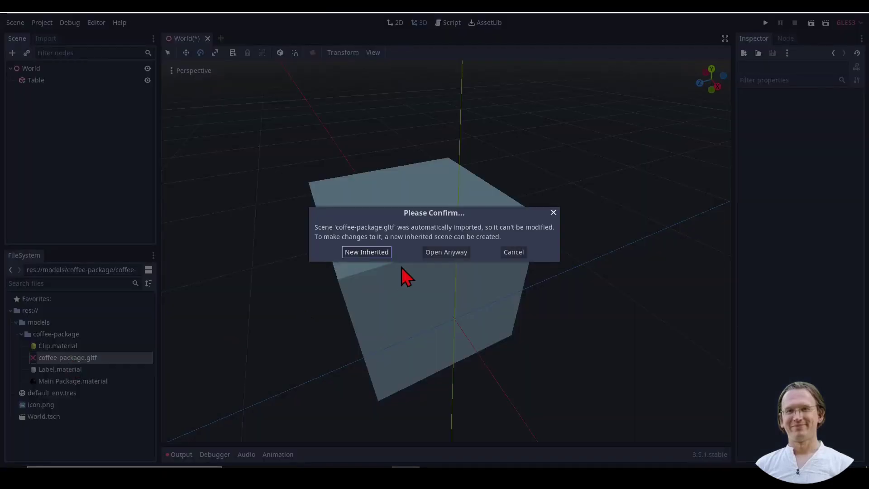
left_click(367, 252)
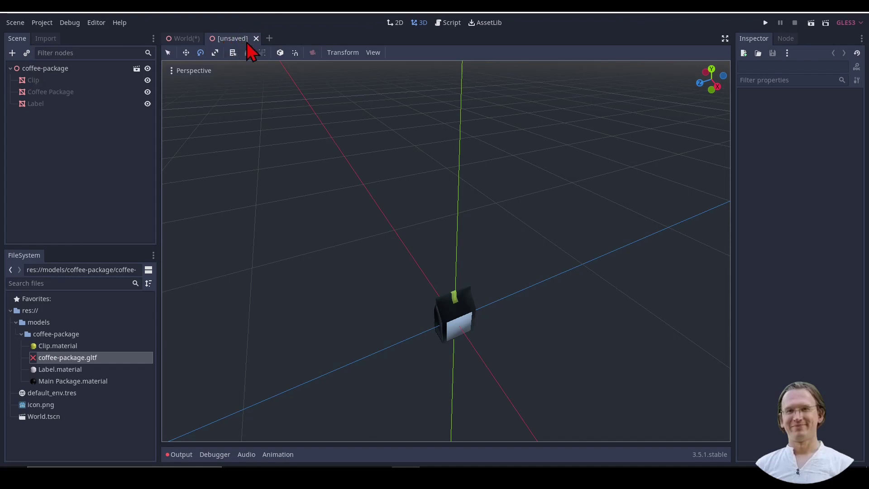
key("ctrl+s")
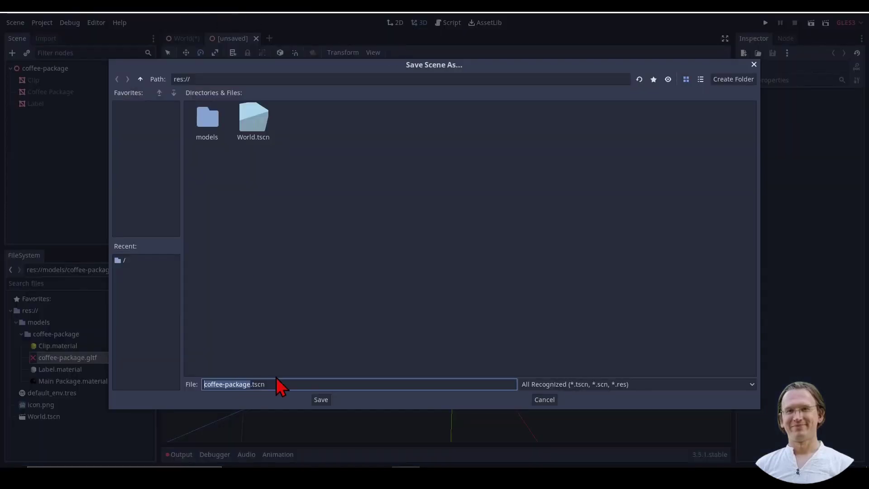
left_click(321, 400)
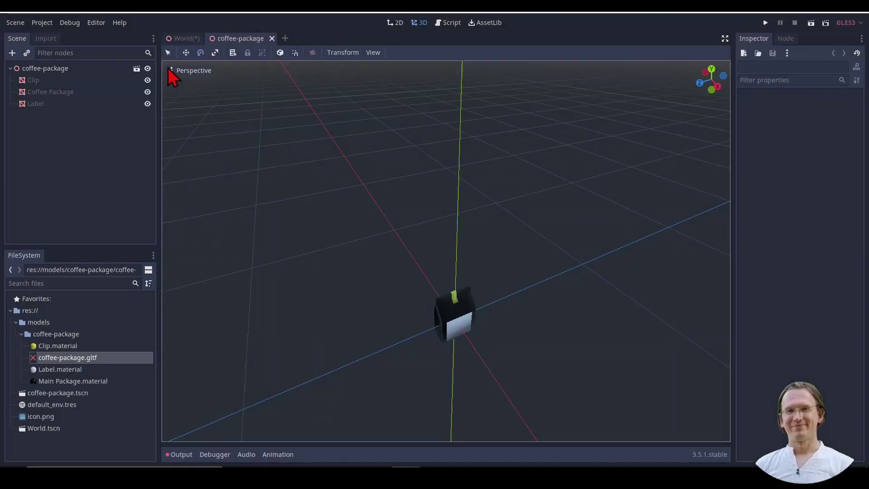
Step: Select the package's Clip, Coffee Package and Label parts and zoom in on the package
left_click(33, 80)
left_click(40, 92)
left_click(43, 103)
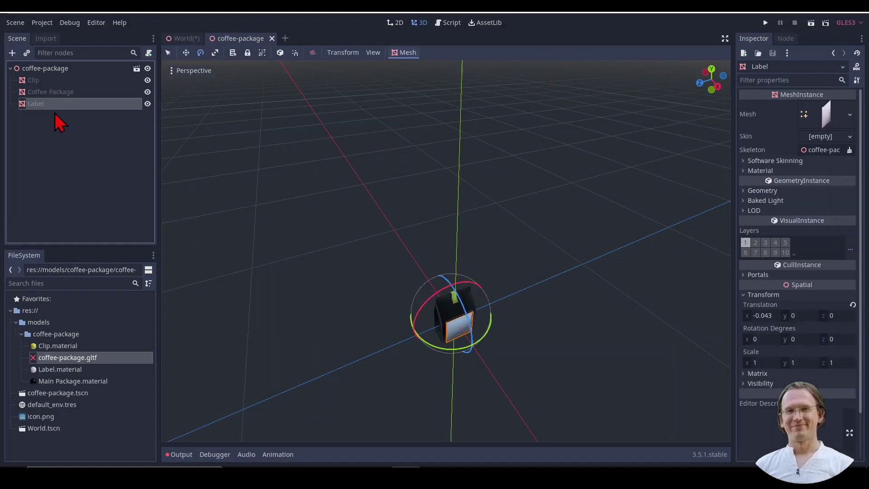
scroll(487, 248, "up", 5)
middle_click_drag(487, 248, 452, 186, "shift")
scroll(448, 181, "up", 3)
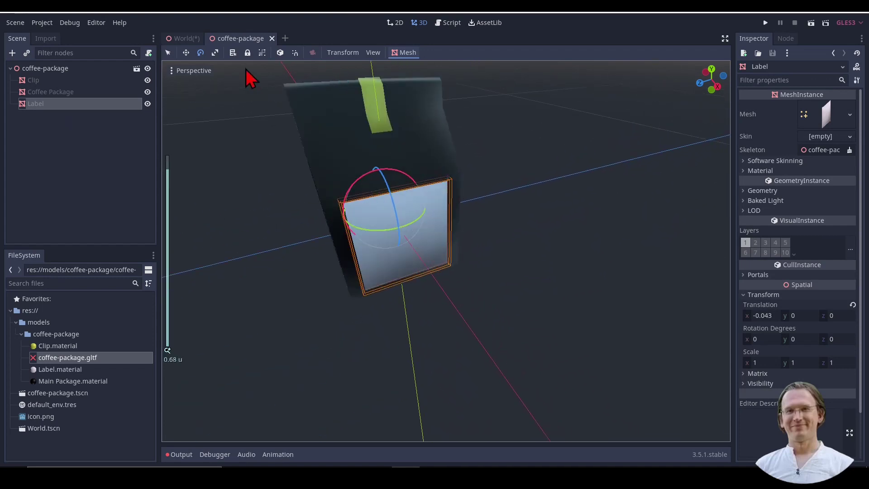
Step: Instance coffee-package.tscn under Table, lift it onto the table top, and shift its Label to z 0.078
left_click(184, 39)
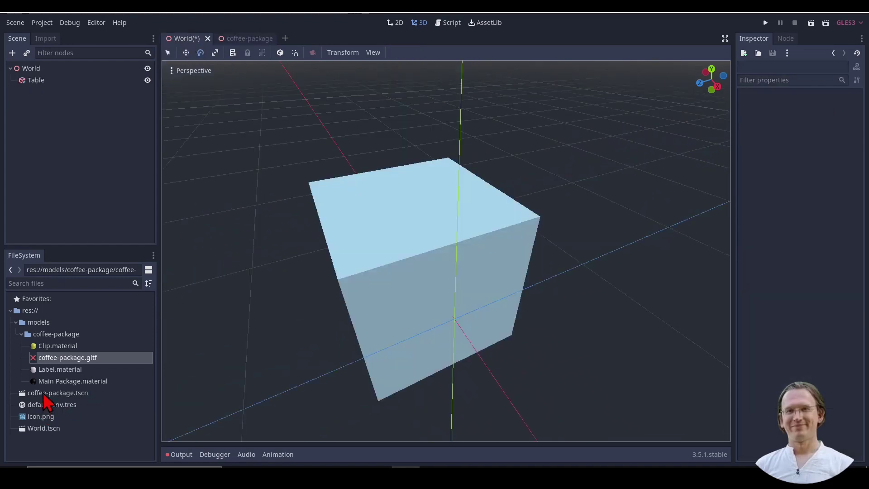
left_click(50, 393)
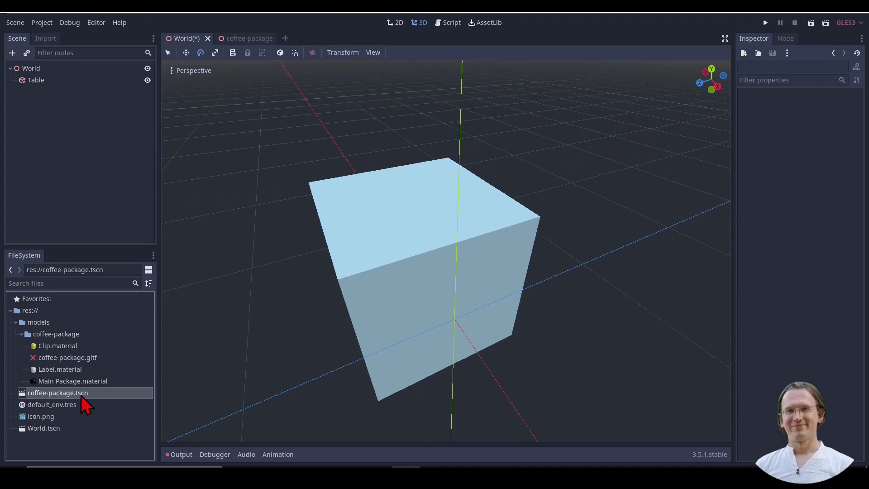
left_click_drag(79, 394, 40, 85)
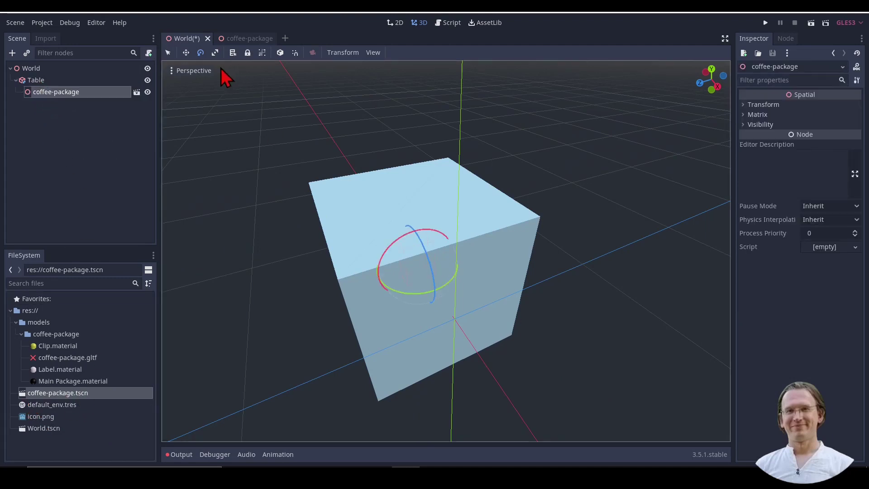
left_click(186, 53)
left_click_drag(407, 233, 416, 103)
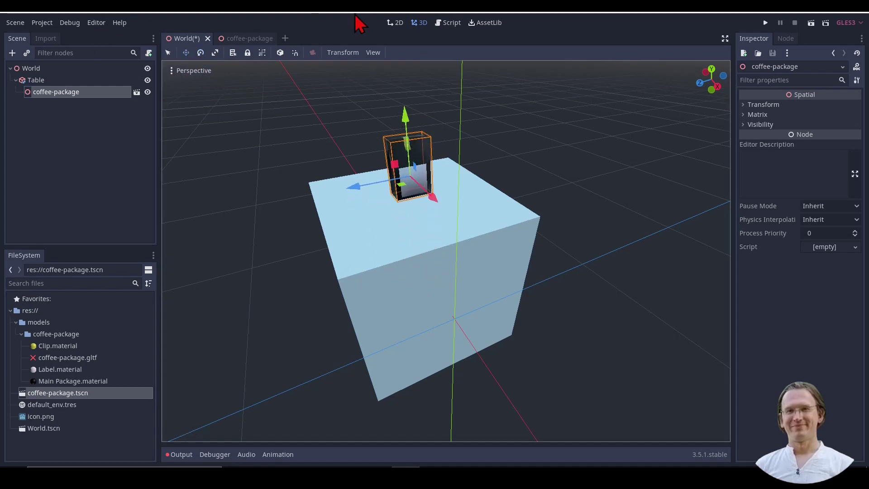
left_click(252, 39)
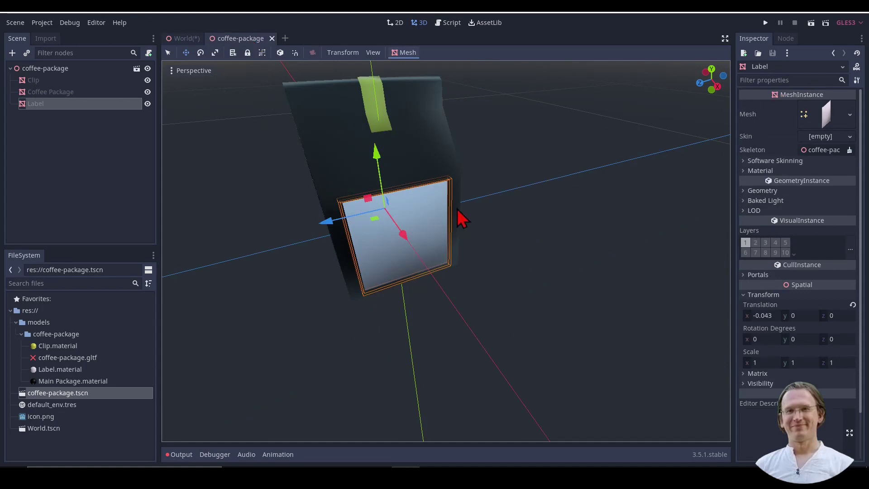
left_click_drag(347, 228, 281, 246)
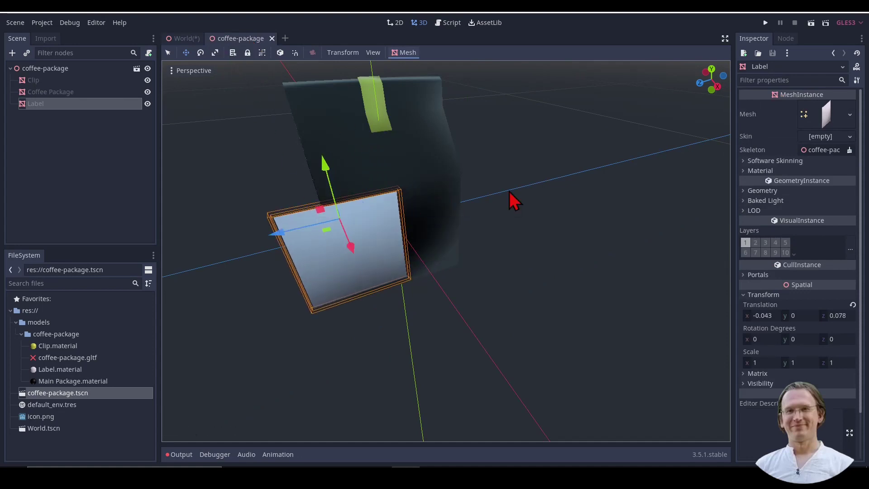
Step: Duplicate coffee-package with Ctrl+D and slide coffee-package2 beside the original on the table
left_click(183, 39)
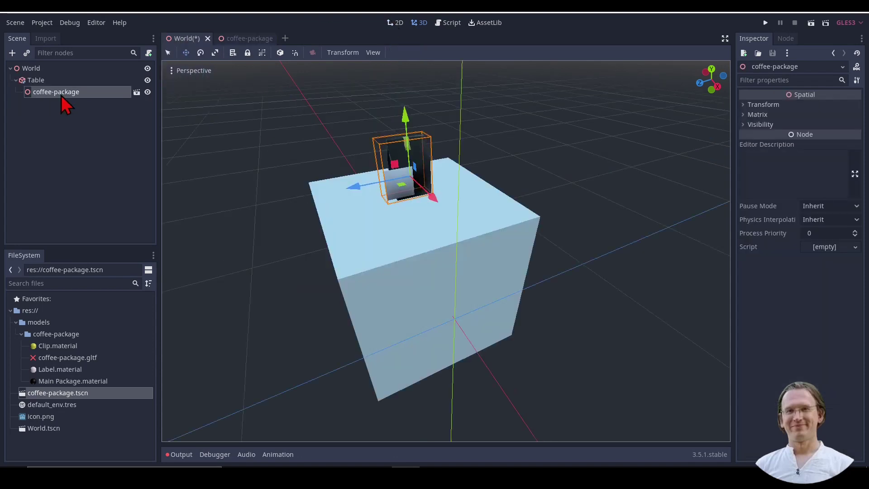
key("ctrl+d")
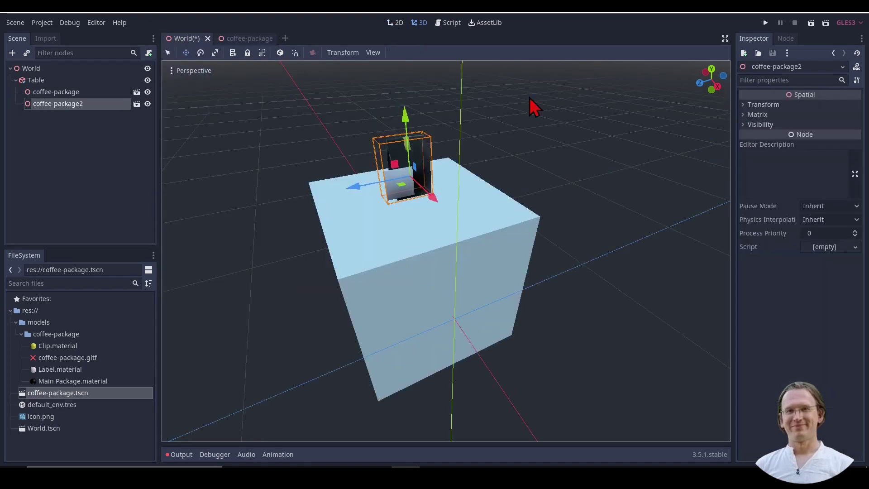
left_click_drag(359, 194, 286, 226)
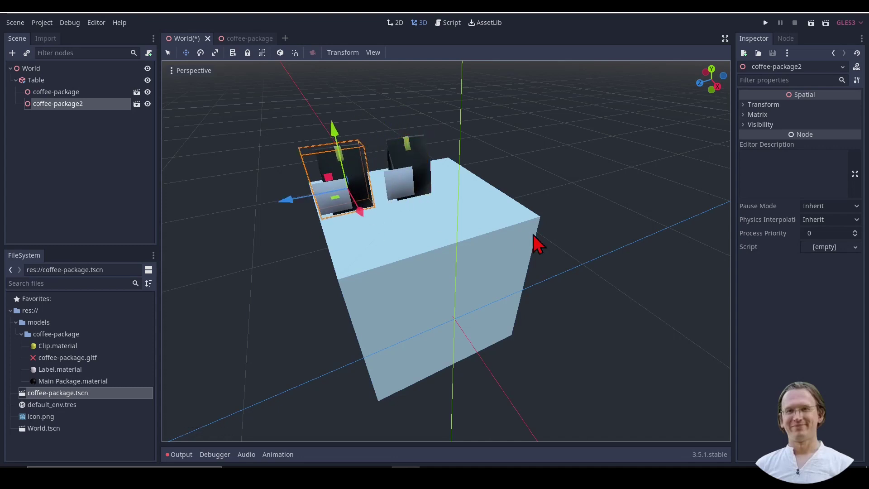
left_click(254, 40)
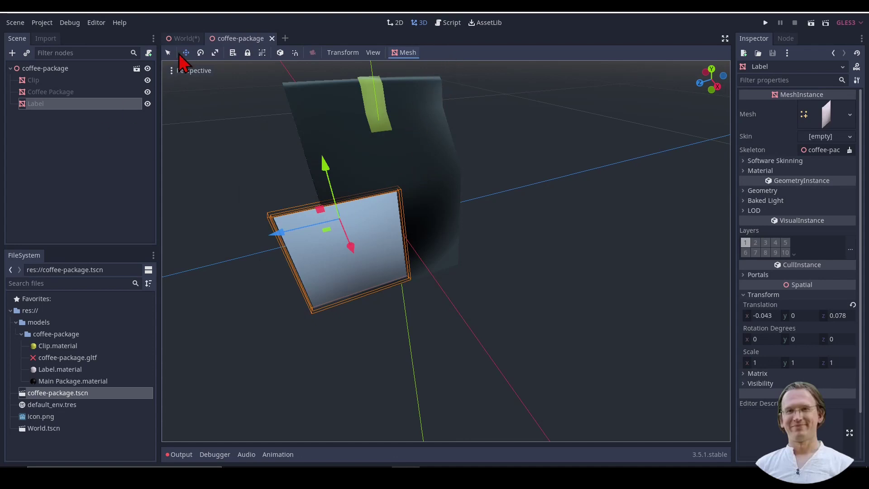
left_click(190, 40)
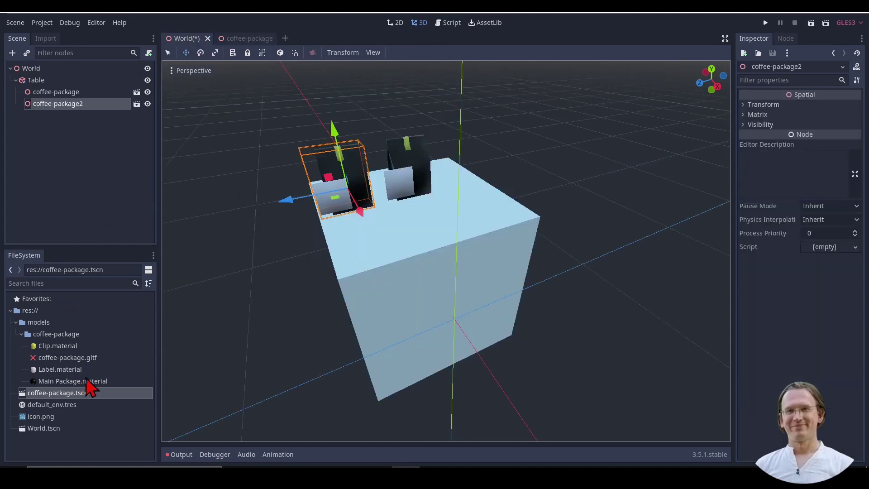